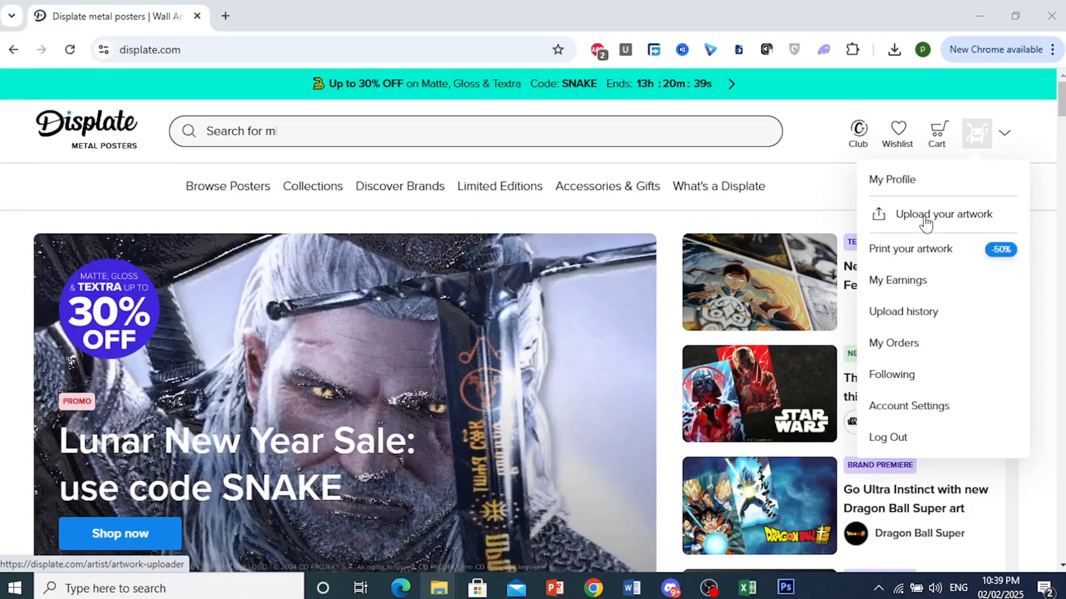
Open the artwork upload page from the account options
{"action": "left_click", "coordinate": [930, 219]}
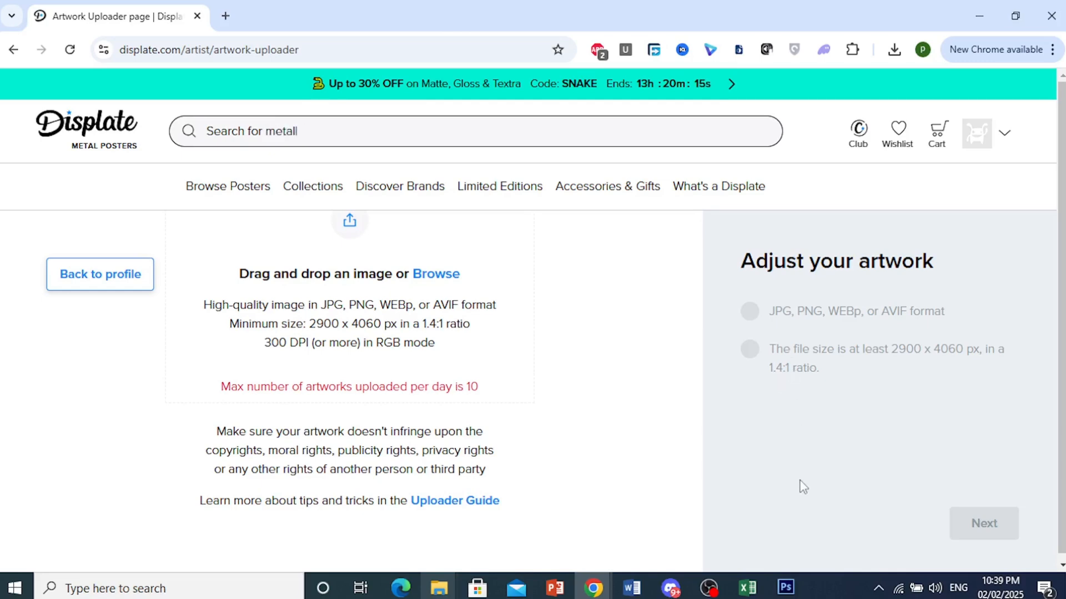
Switch to Photoshop and examine the width and height settings for a new document without creating one
{"action": "left_click", "coordinate": [792, 584]}
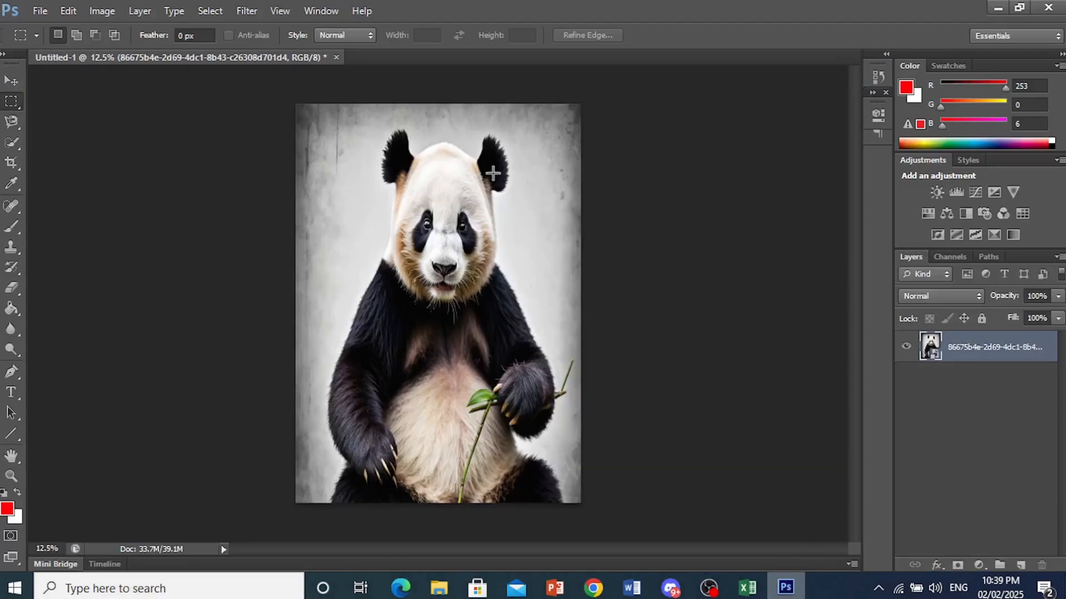
{"action": "left_click", "coordinate": [40, 10]}
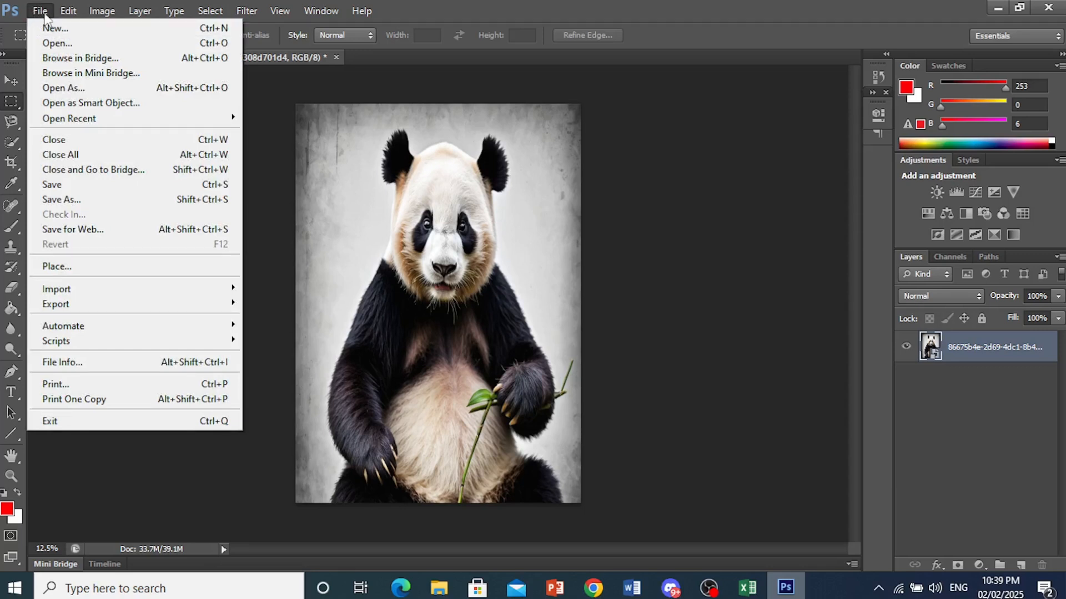
{"action": "left_click", "coordinate": [55, 28]}
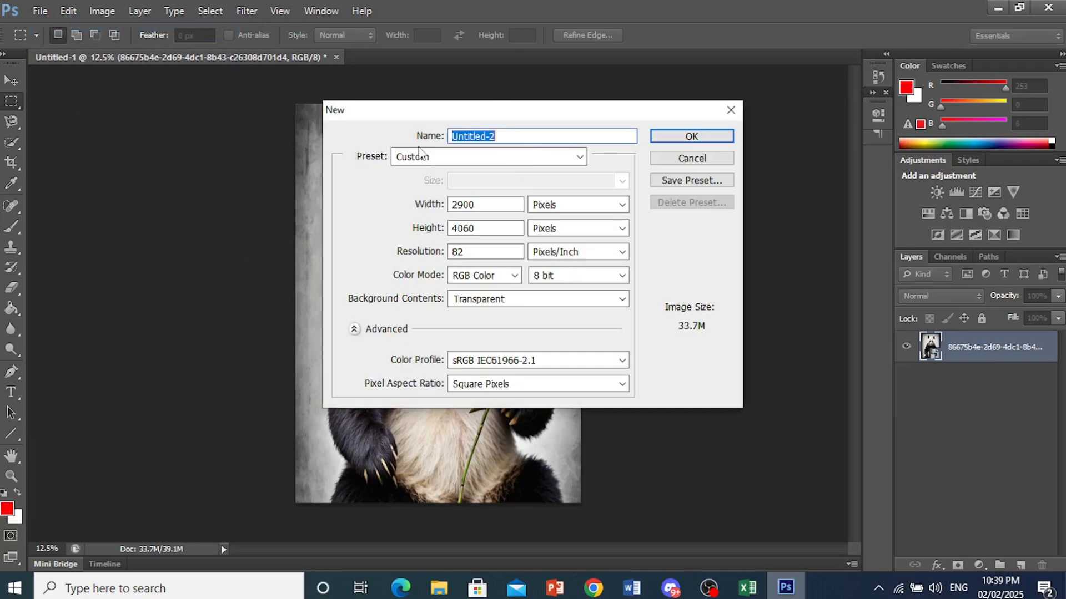
{"action": "left_click", "coordinate": [483, 205]}
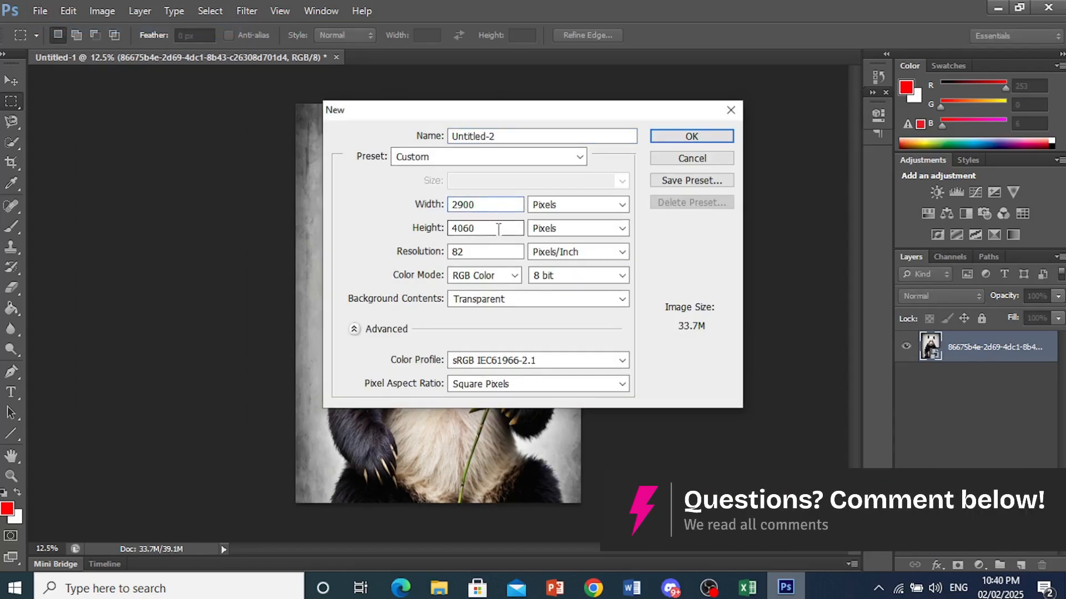
{"action": "left_click", "coordinate": [497, 230]}
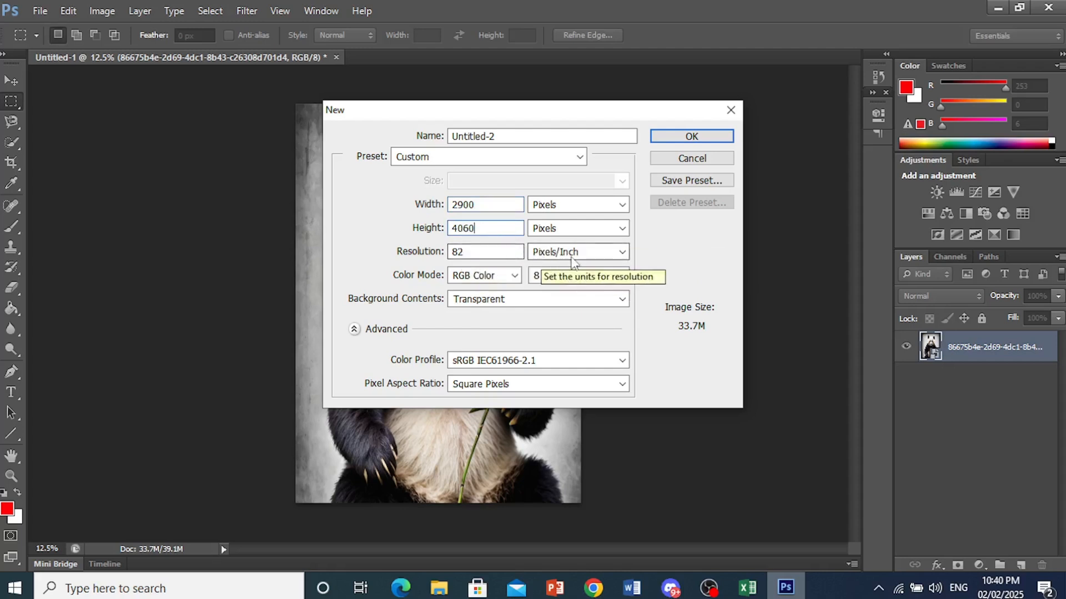
{"action": "left_click", "coordinate": [730, 109]}
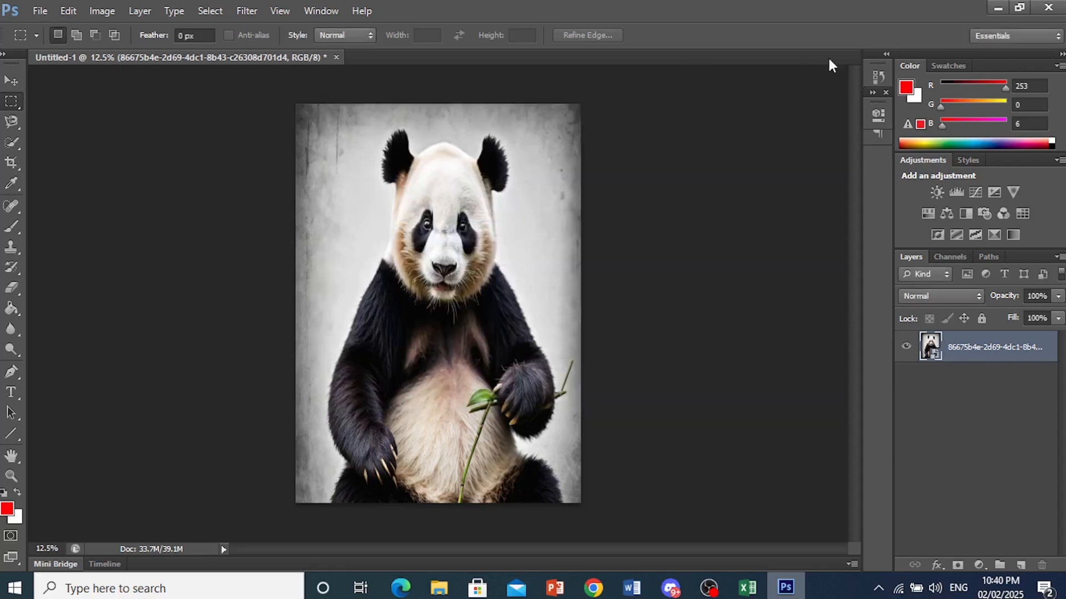
{"action": "left_click", "coordinate": [1001, 4]}
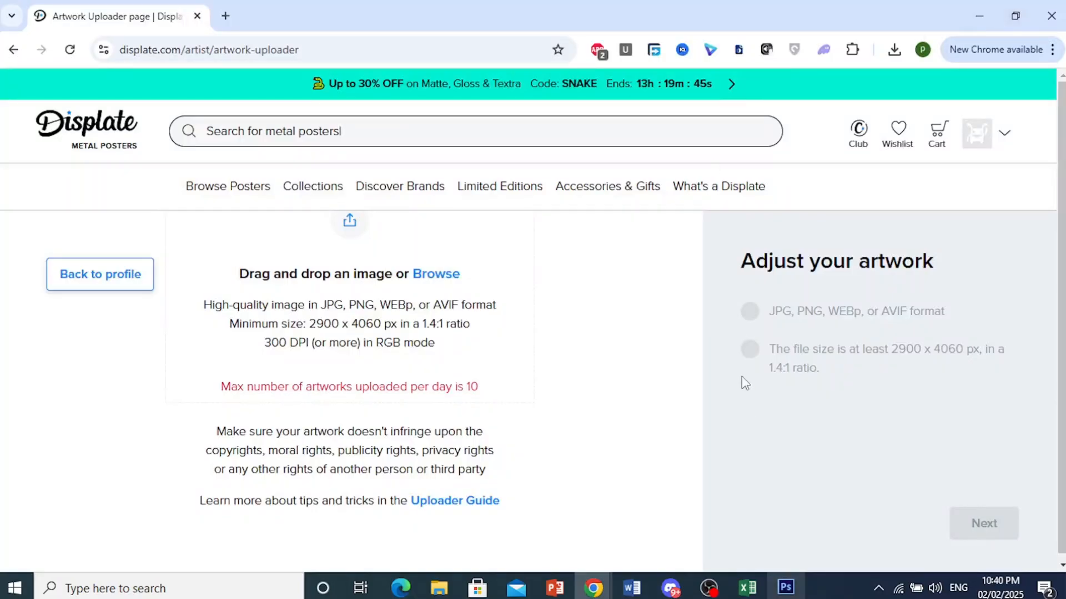
{"action": "left_click", "coordinate": [785, 587]}
{"action": "left_click", "coordinate": [39, 11]}
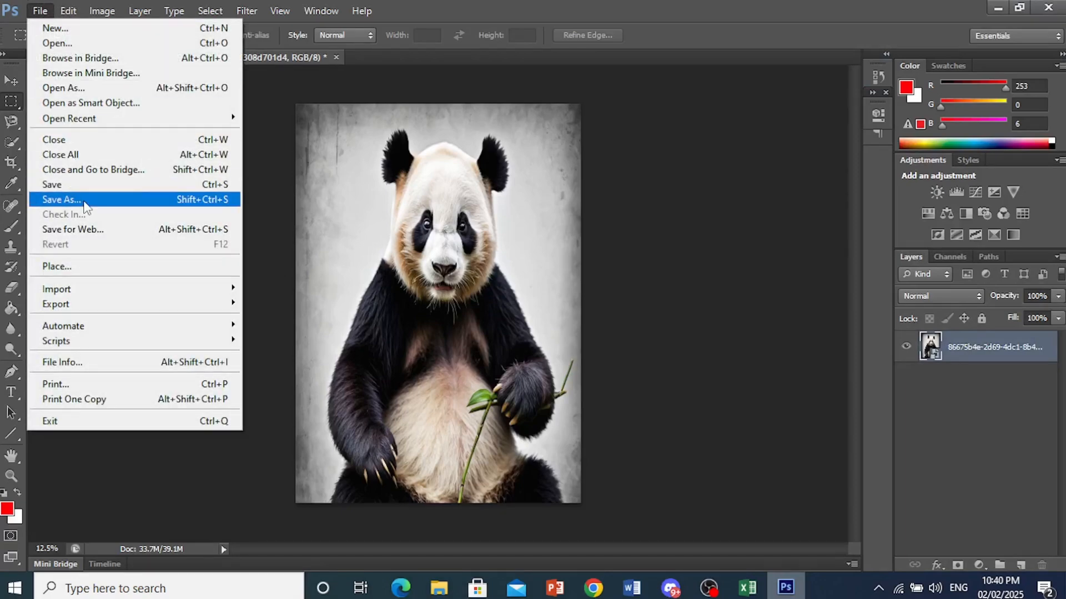
{"action": "left_click", "coordinate": [61, 199]}
{"action": "left_click", "coordinate": [494, 332]}
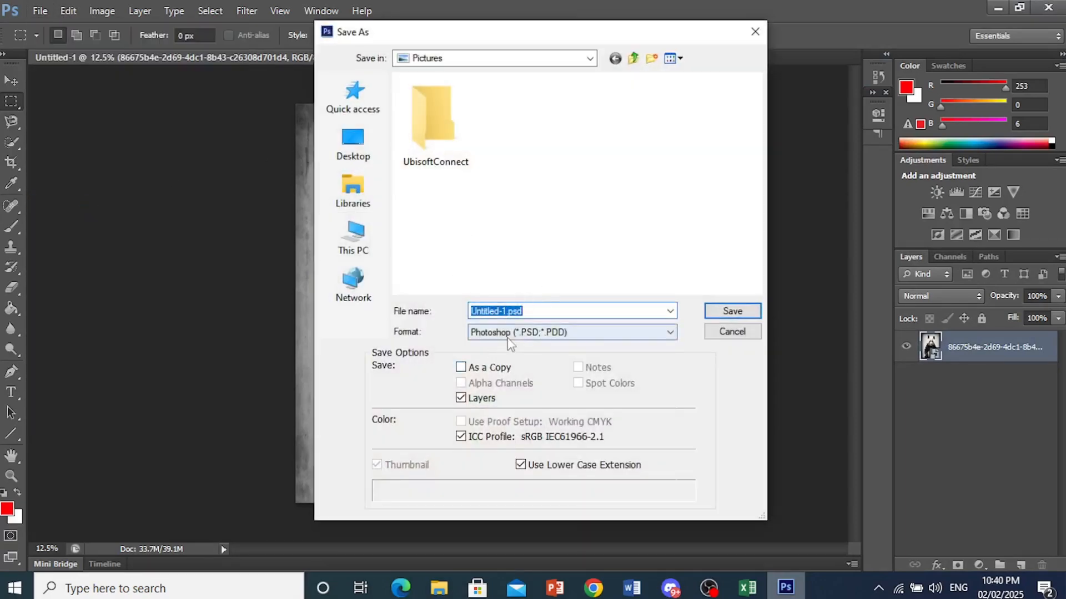
{"action": "left_click", "coordinate": [489, 509]}
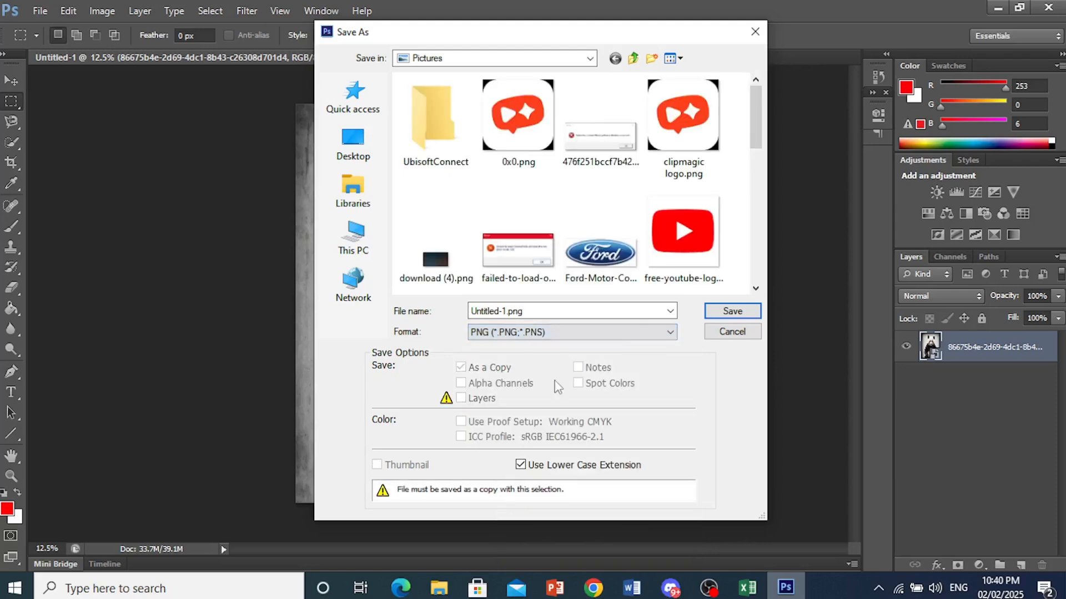
{"action": "left_click", "coordinate": [728, 312]}
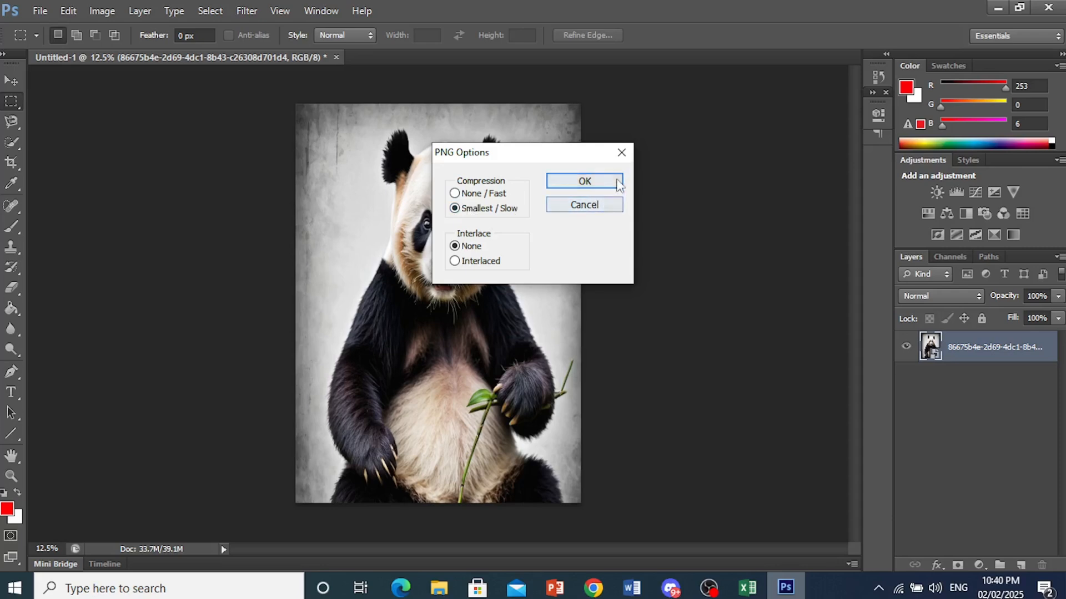
{"action": "left_click", "coordinate": [621, 153]}
{"action": "left_click", "coordinate": [795, 596]}
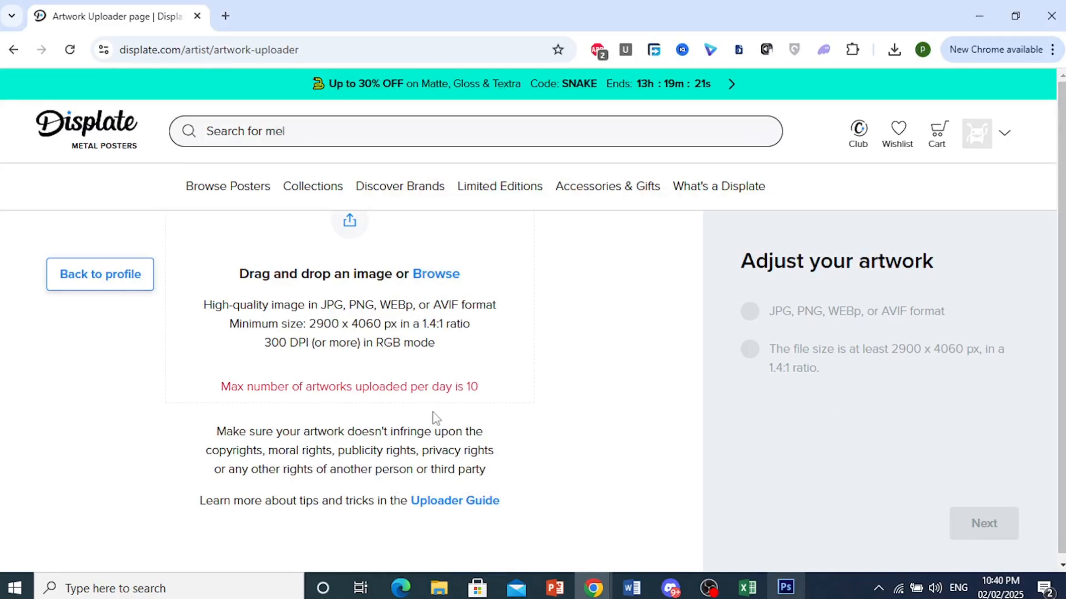
Add Pandatest.png from the Pictures folder to the artwork upload area
{"action": "left_click", "coordinate": [836, 593]}
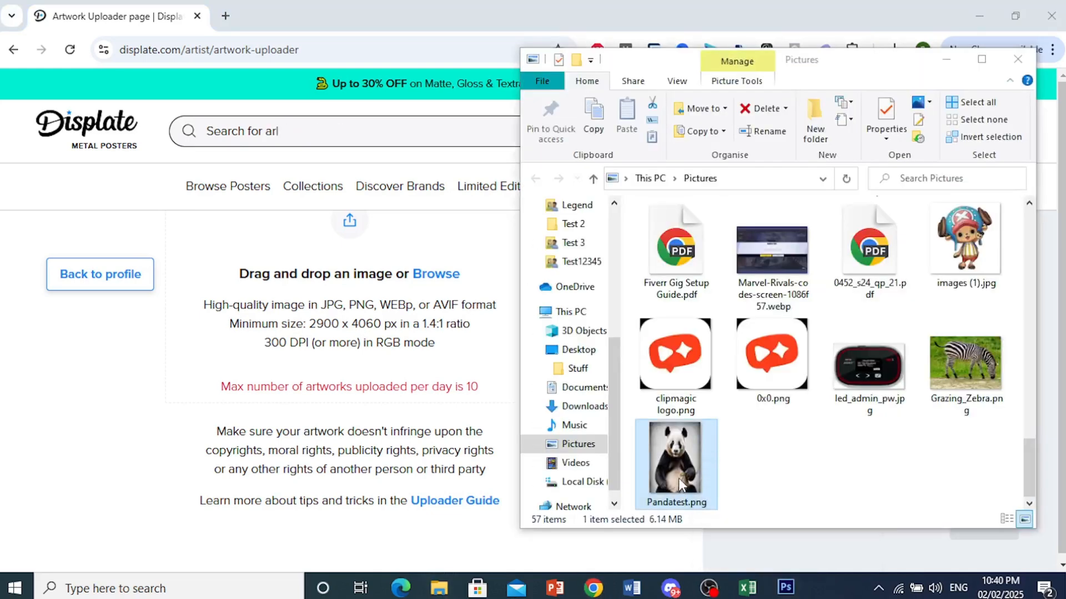
{"action": "left_click", "coordinate": [684, 476]}
{"action": "left_click_drag", "start_coordinate": [686, 467], "coordinate": [325, 383]}
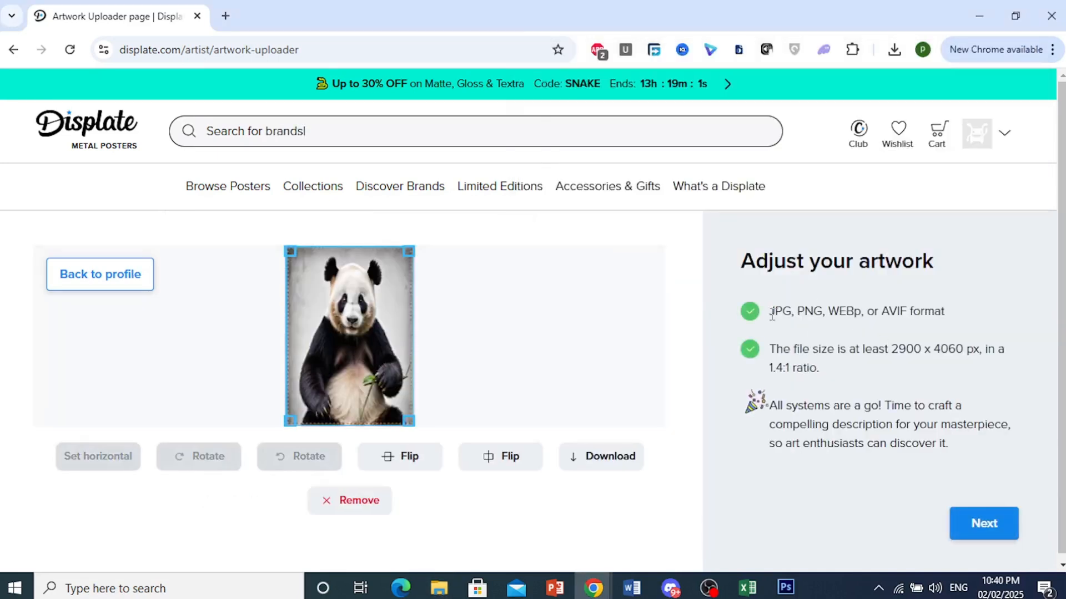
Check the format and file size requirements for the uploaded panda image and continue to the artwork description stage
{"action": "left_click_drag", "start_coordinate": [777, 315], "coordinate": [888, 312]}
{"action": "left_click", "coordinate": [887, 311]}
{"action": "left_click_drag", "start_coordinate": [765, 358], "coordinate": [844, 367]}
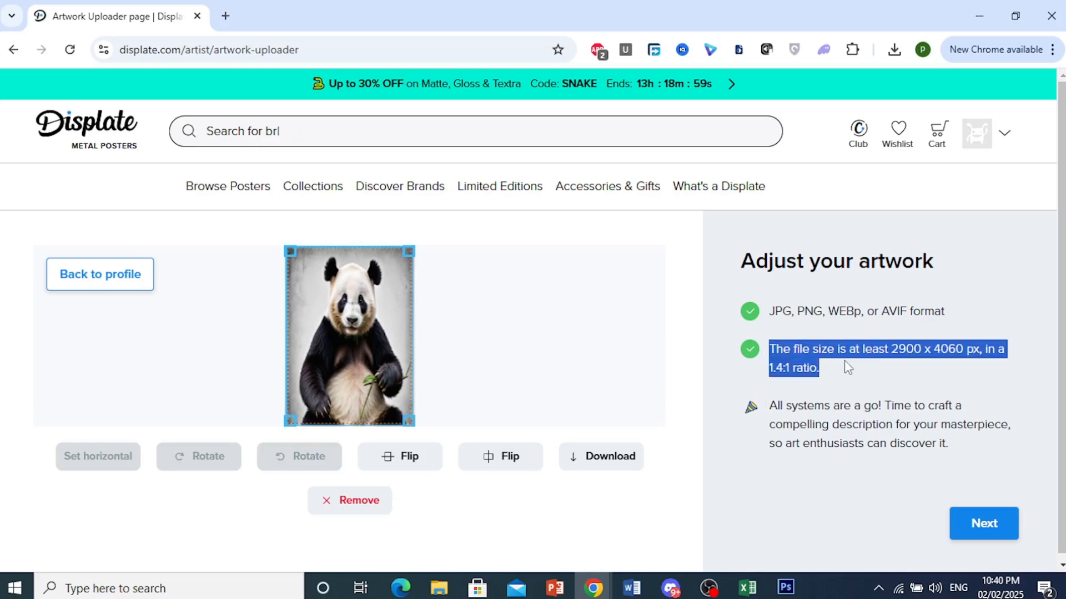
{"action": "left_click", "coordinate": [1053, 261]}
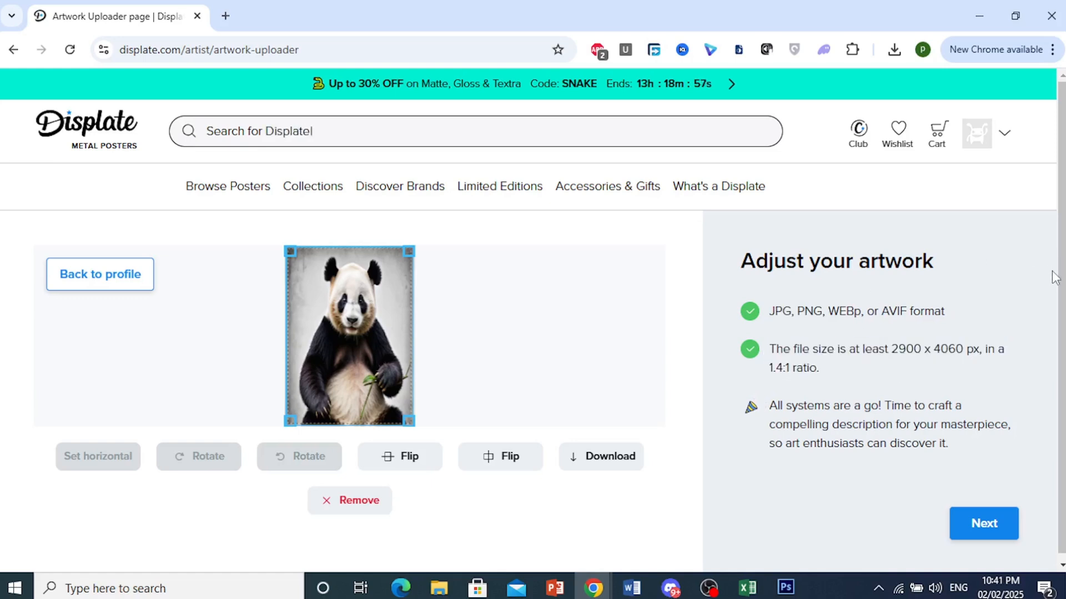
{"action": "scroll", "coordinate": [1051, 271], "scroll_direction": "down", "scroll_amount": 1}
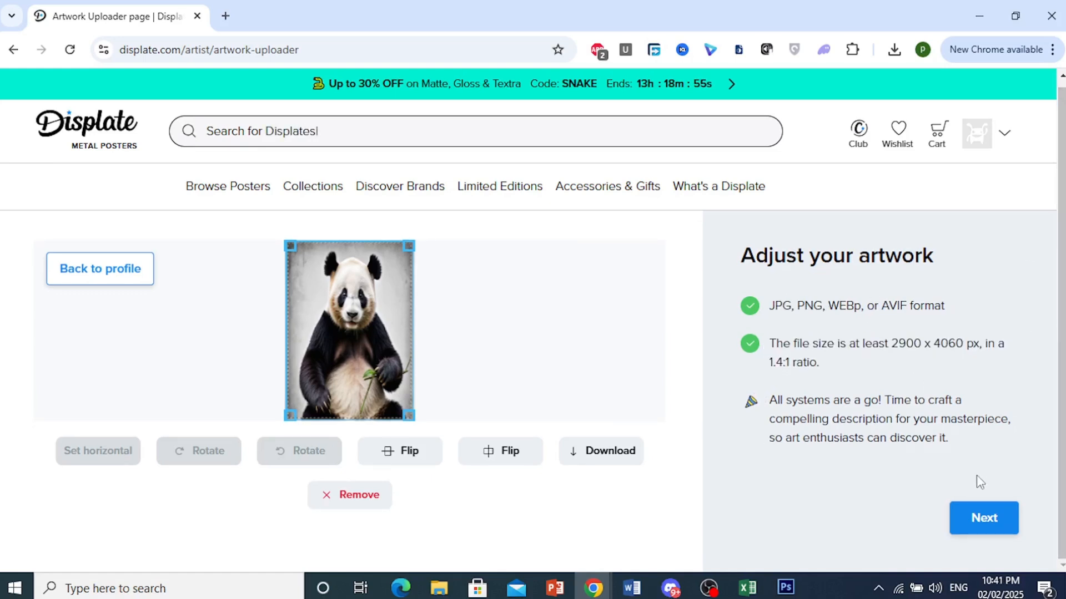
{"action": "left_click", "coordinate": [983, 524]}
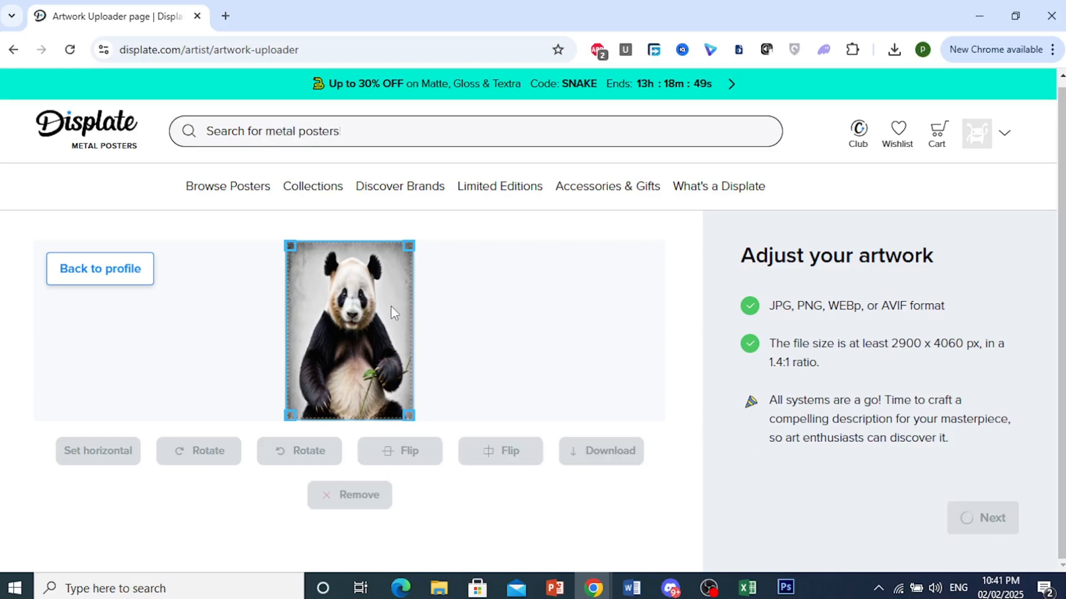
Examine the suggested title and description for the panda artwork against the image
{"action": "scroll", "coordinate": [968, 302], "scroll_direction": "up", "scroll_amount": 1}
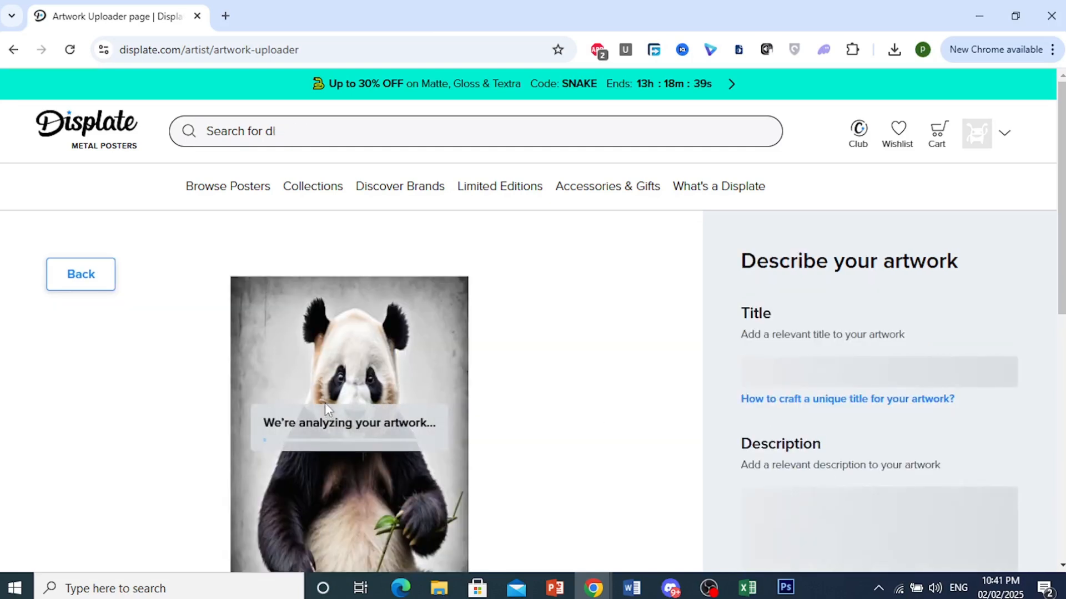
{"action": "scroll", "coordinate": [571, 299], "scroll_direction": "down", "scroll_amount": 1}
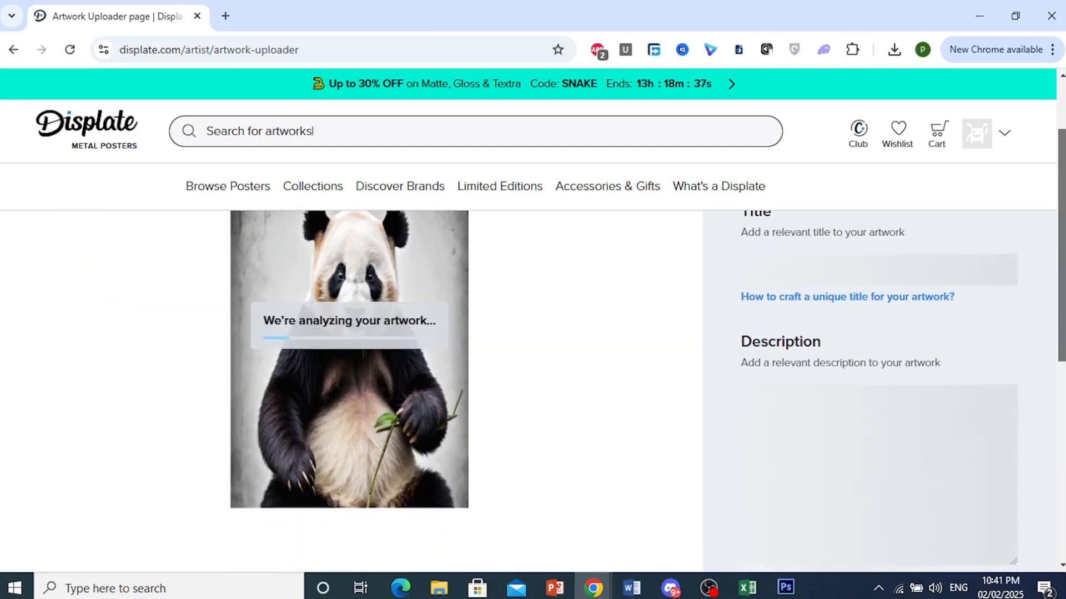
{"action": "scroll", "coordinate": [893, 236], "scroll_direction": "down", "scroll_amount": 2}
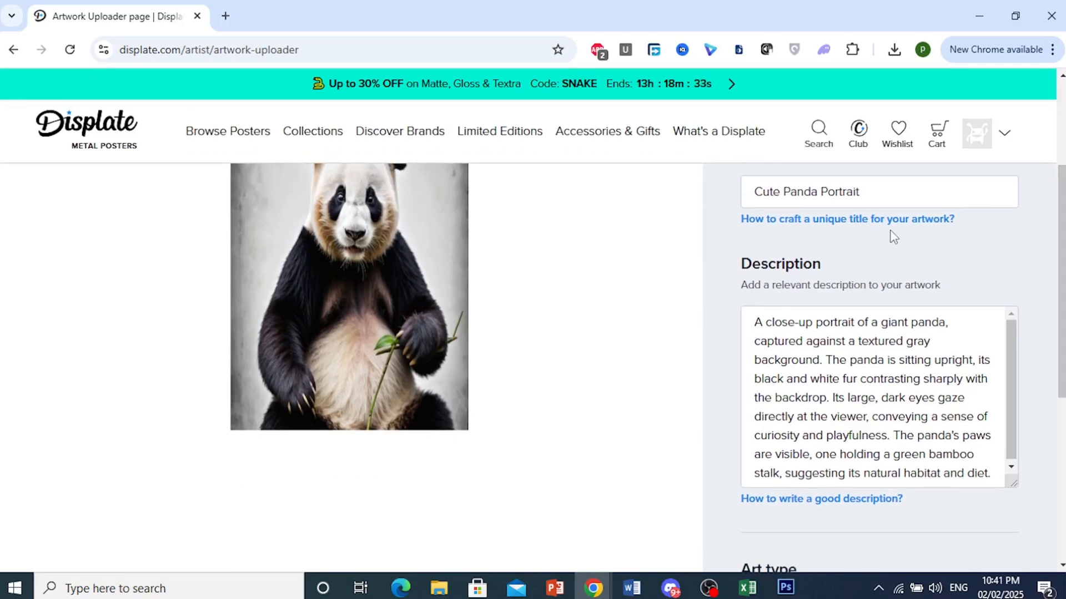
{"action": "left_click_drag", "start_coordinate": [1010, 385], "coordinate": [1010, 401]}
{"action": "left_click", "coordinate": [809, 395]}
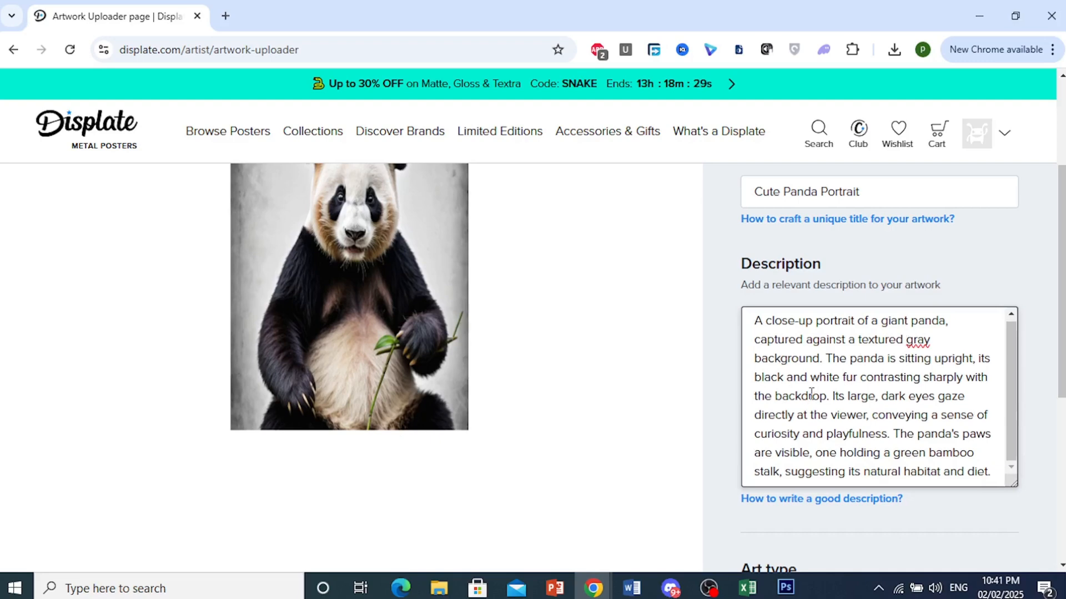
{"action": "left_click_drag", "start_coordinate": [1061, 272], "coordinate": [1061, 239]}
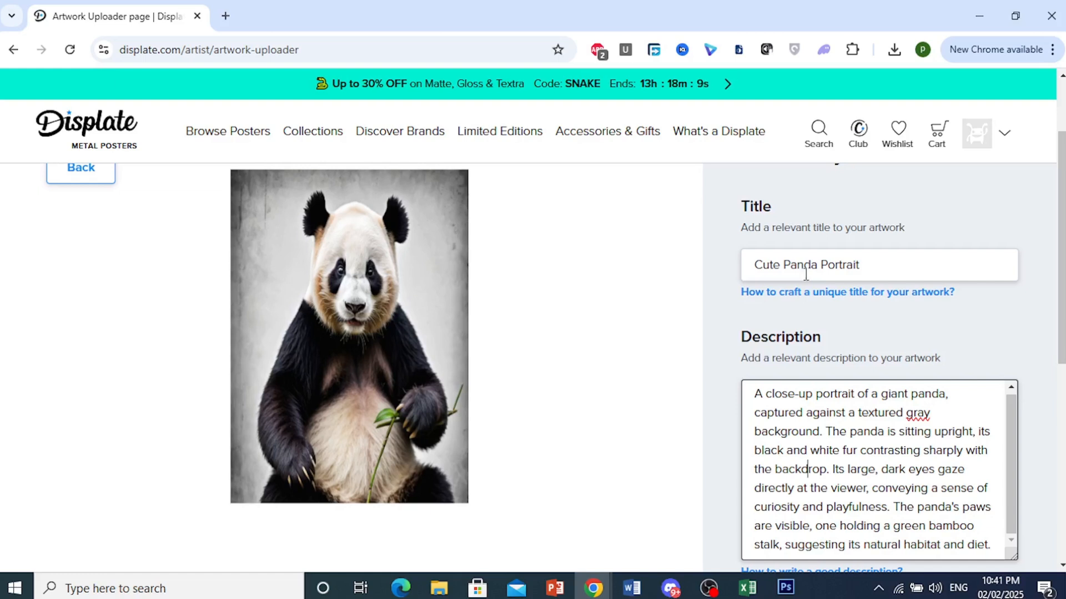
{"action": "scroll", "coordinate": [808, 327], "scroll_direction": "down", "scroll_amount": 3}
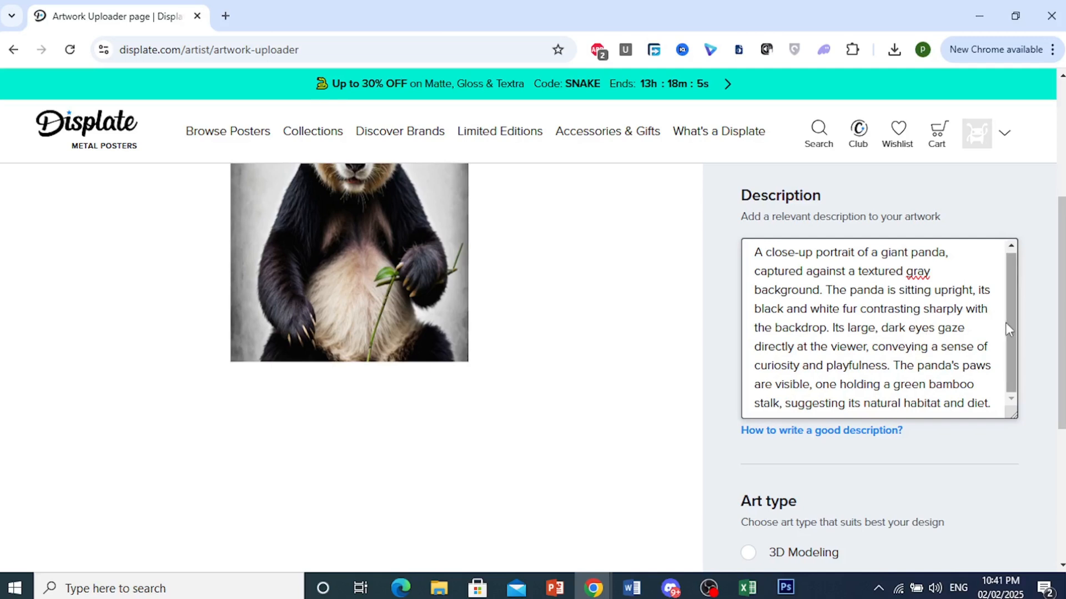
{"action": "left_click", "coordinate": [893, 314]}
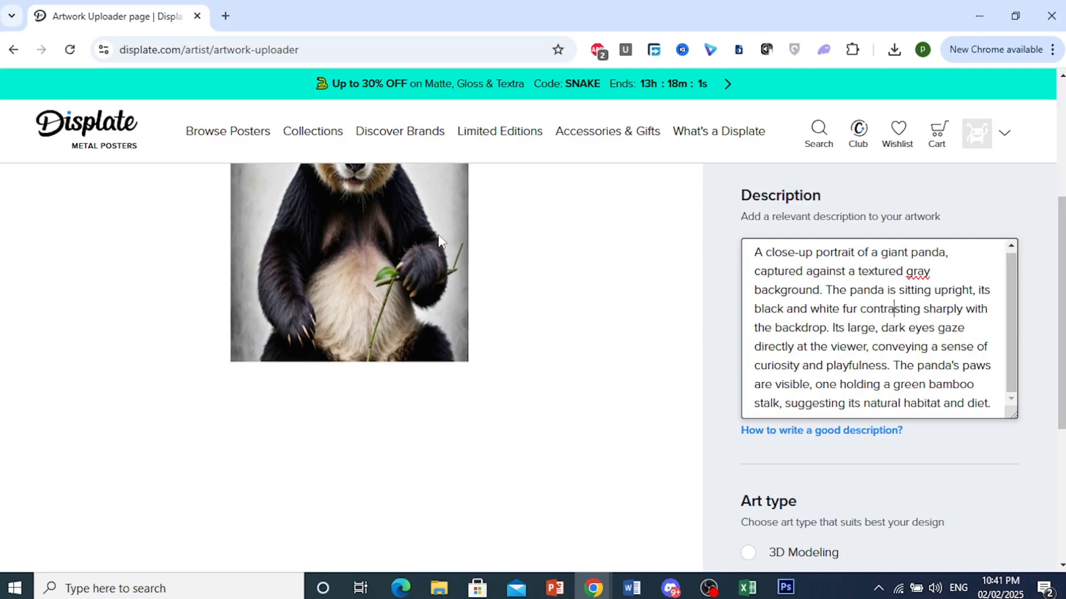
Choose Digital Art as the art type and try to continue
{"action": "scroll", "coordinate": [920, 290], "scroll_direction": "down", "scroll_amount": 6}
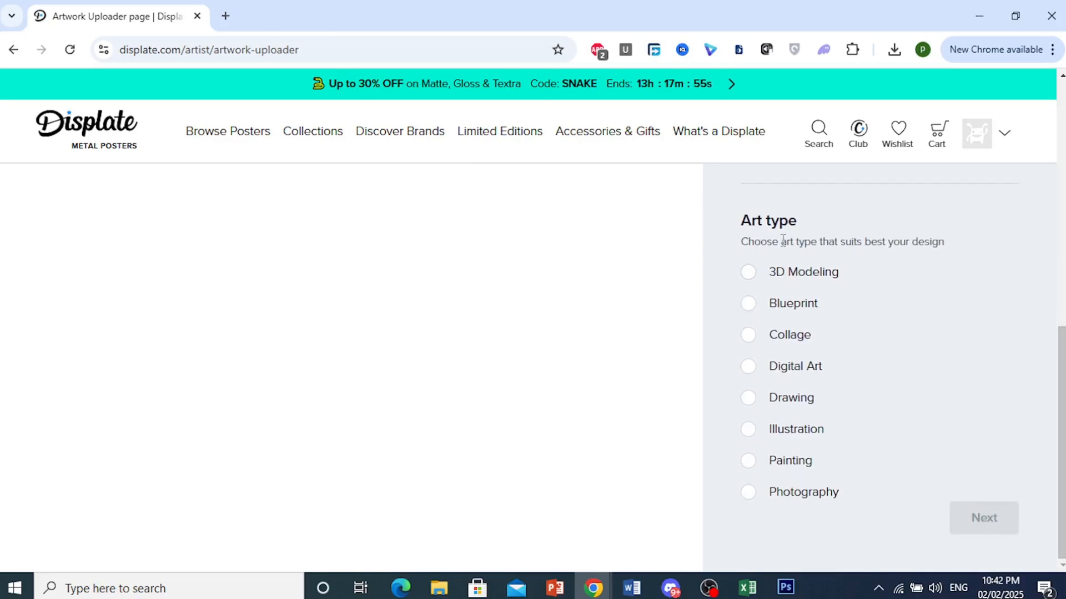
{"action": "left_click", "coordinate": [751, 438]}
{"action": "left_click", "coordinate": [749, 368]}
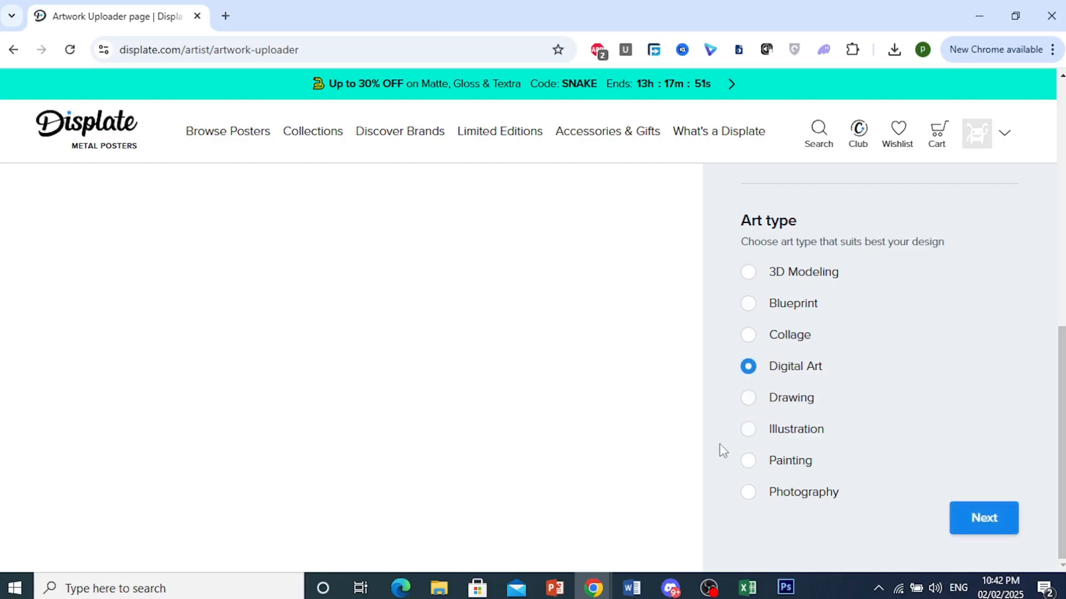
{"action": "left_click", "coordinate": [981, 519]}
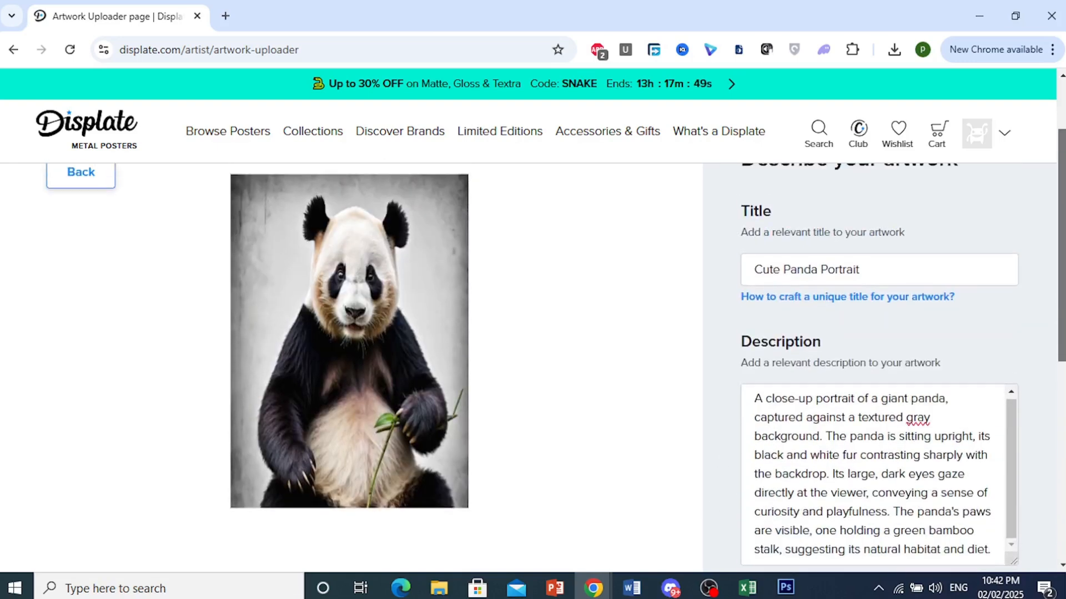
Set the art type to Illustration and continue to the tags stage
{"action": "scroll", "coordinate": [853, 392], "scroll_direction": "down", "scroll_amount": 6}
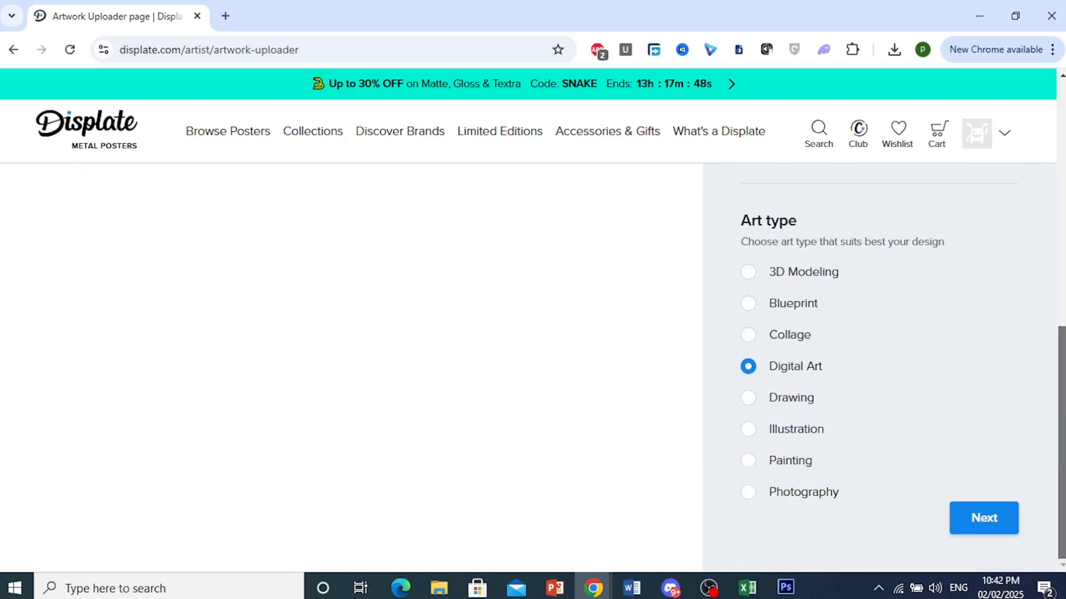
{"action": "left_click", "coordinate": [748, 429]}
{"action": "left_click", "coordinate": [983, 518]}
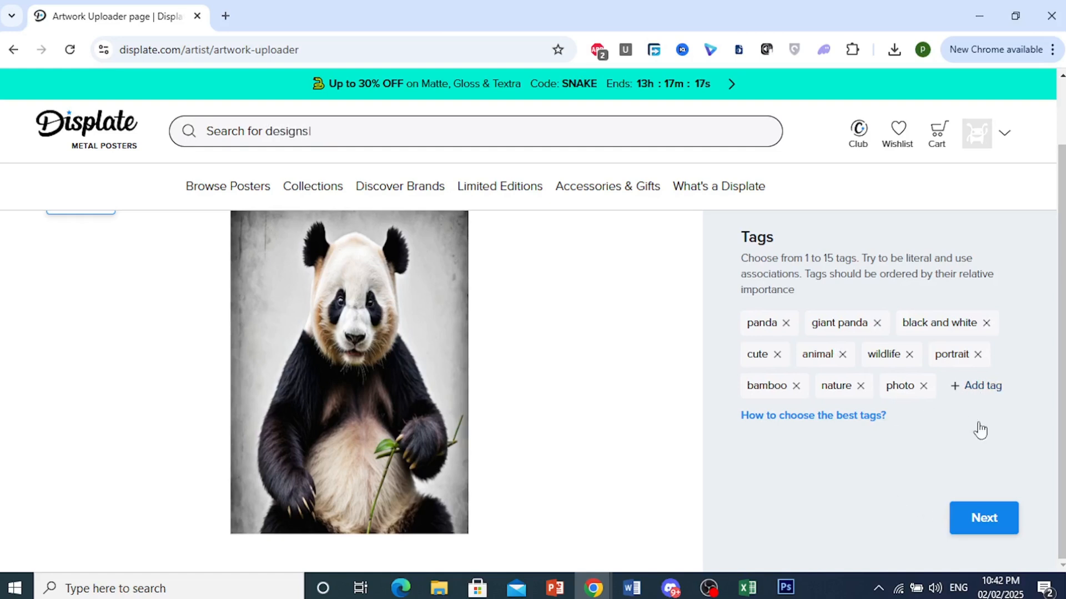
Accept the suggested tags and set the artwork's category to Animals
{"action": "left_click", "coordinate": [1003, 521]}
{"action": "left_click_drag", "start_coordinate": [1063, 247], "coordinate": [1062, 238]}
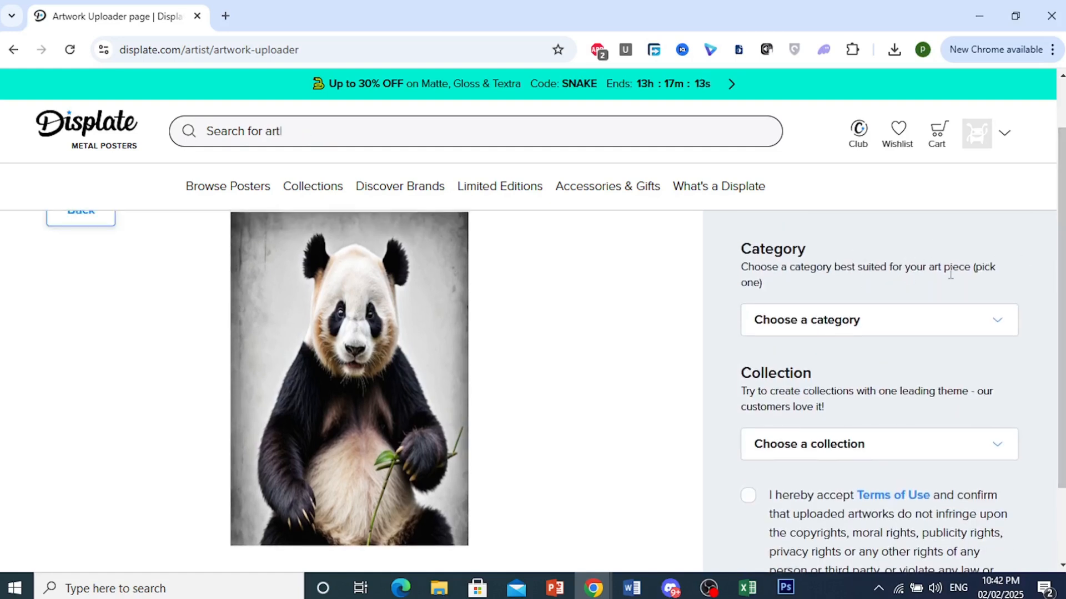
{"action": "left_click", "coordinate": [955, 325]}
{"action": "left_click", "coordinate": [807, 438]}
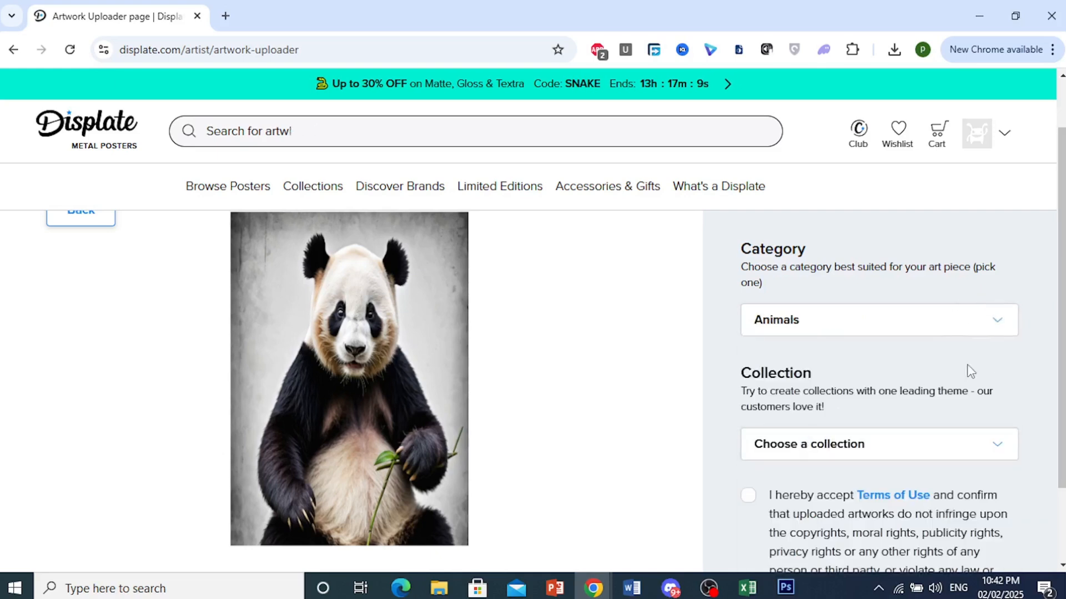
Create a new collection named Cute Animals for the panda artwork
{"action": "scroll", "coordinate": [849, 371], "scroll_direction": "down", "scroll_amount": 2}
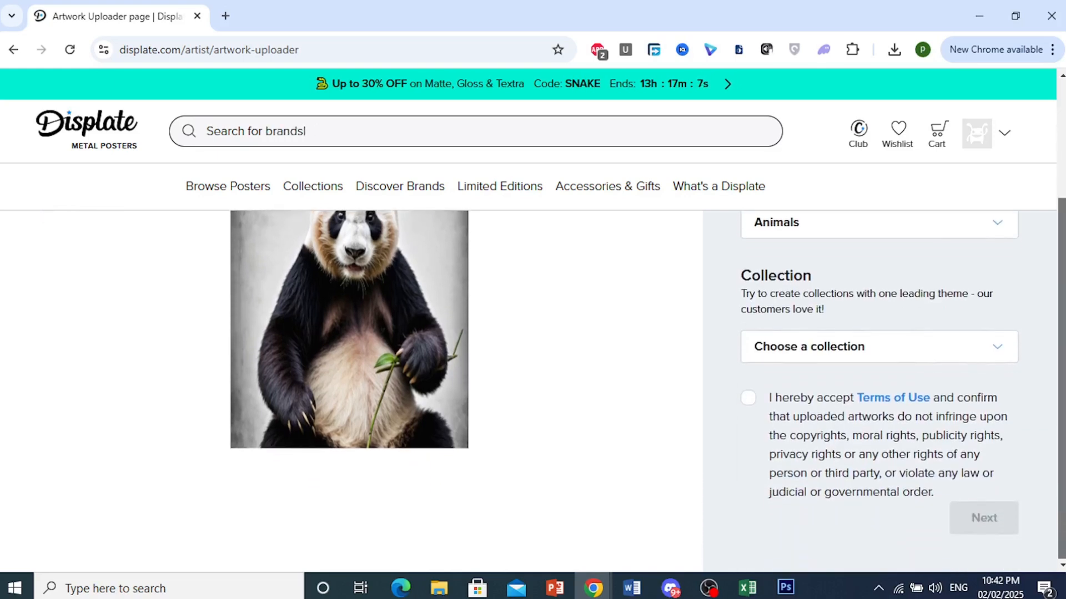
{"action": "left_click", "coordinate": [863, 355]}
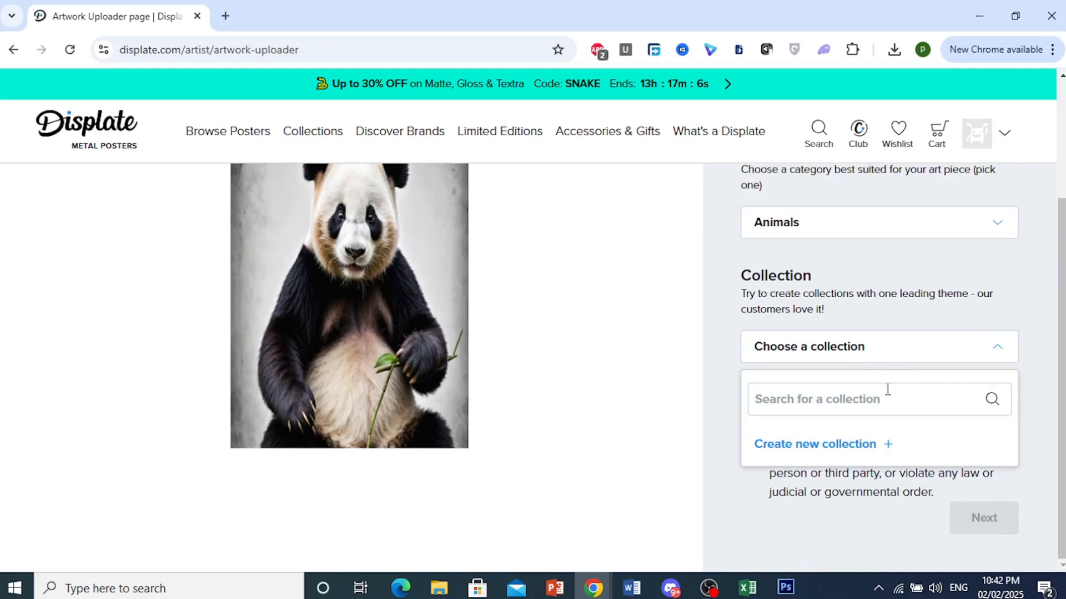
{"action": "left_click", "coordinate": [863, 444]}
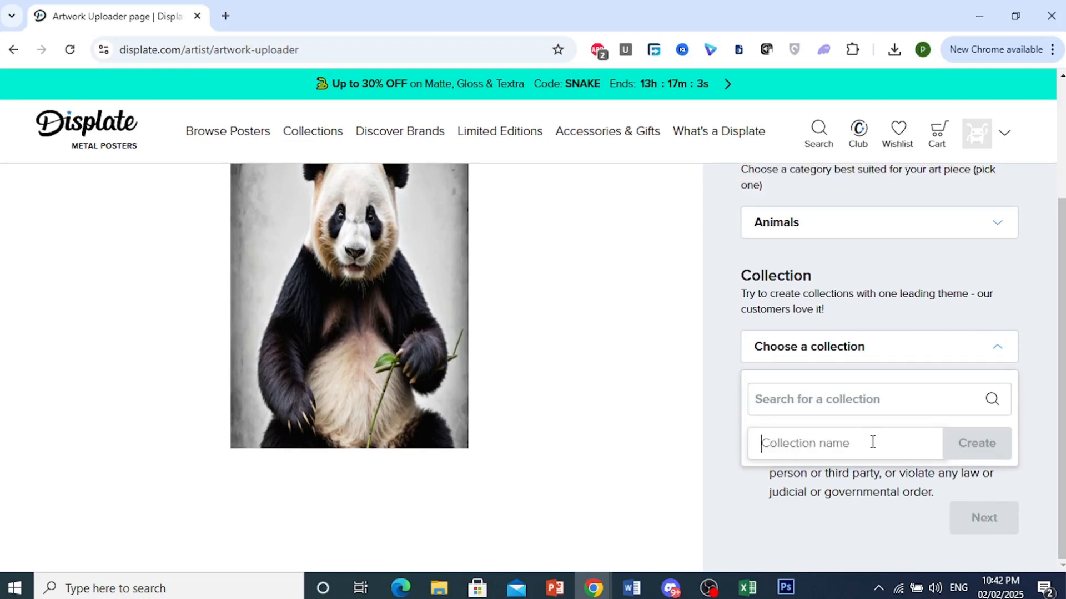
{"action": "type", "text": "Cute"}
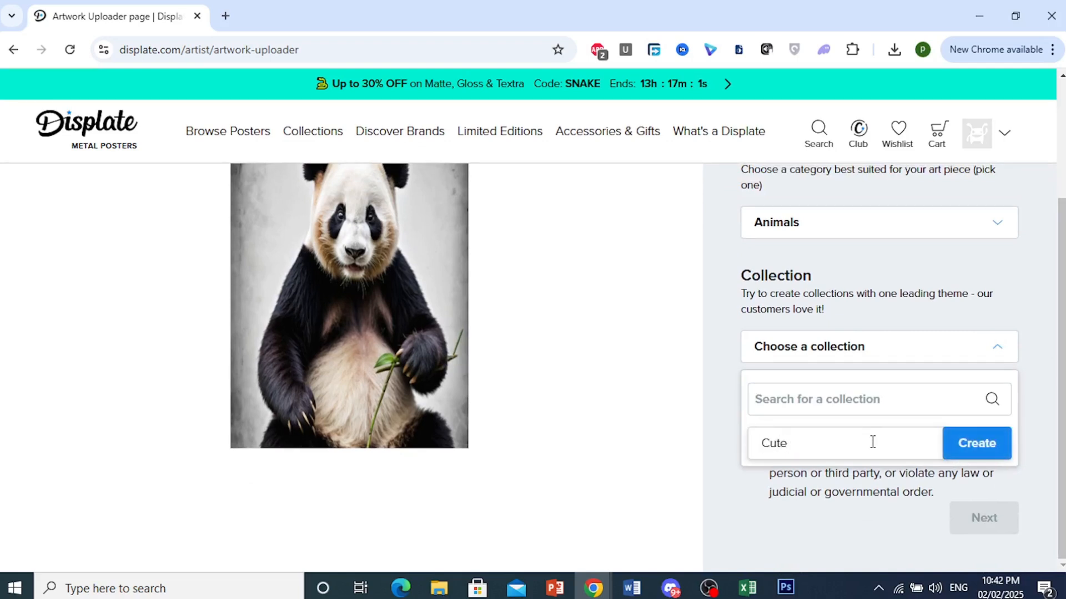
{"action": "type", "text": " Animals"}
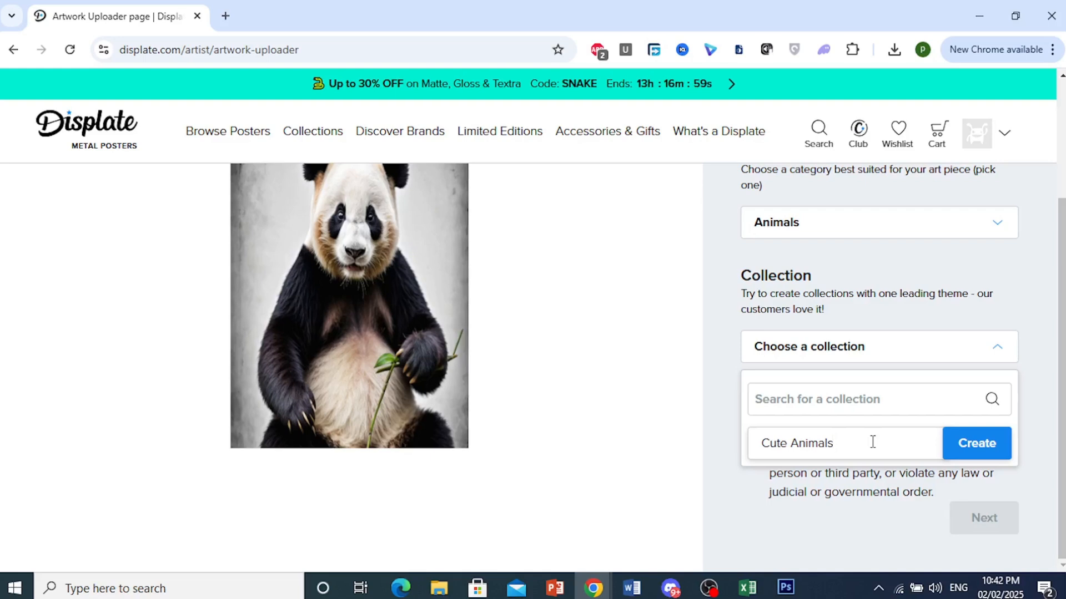
{"action": "left_click", "coordinate": [980, 451]}
Assign the artwork to the Cute Animals collection and submit it with the Terms of Use accepted
{"action": "left_click", "coordinate": [864, 493]}
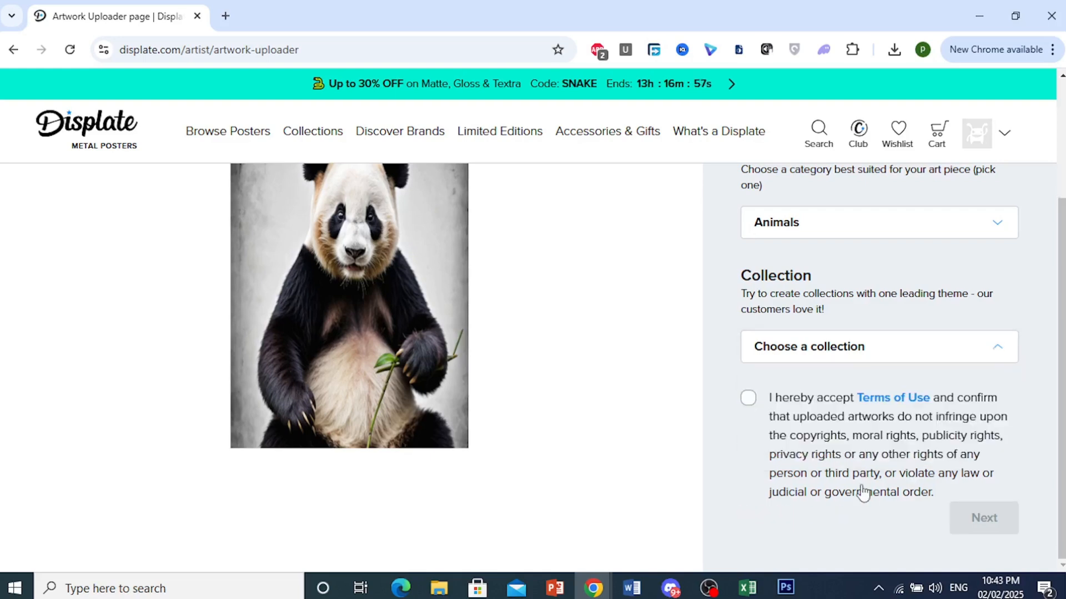
{"action": "left_click", "coordinate": [864, 494]}
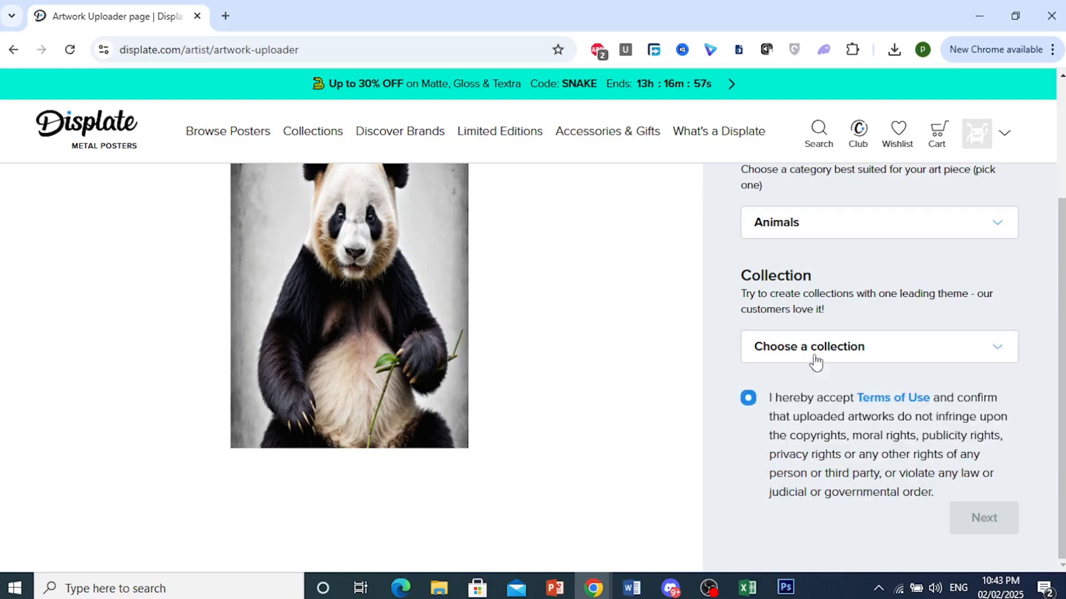
{"action": "left_click", "coordinate": [844, 346]}
{"action": "left_click", "coordinate": [829, 478]}
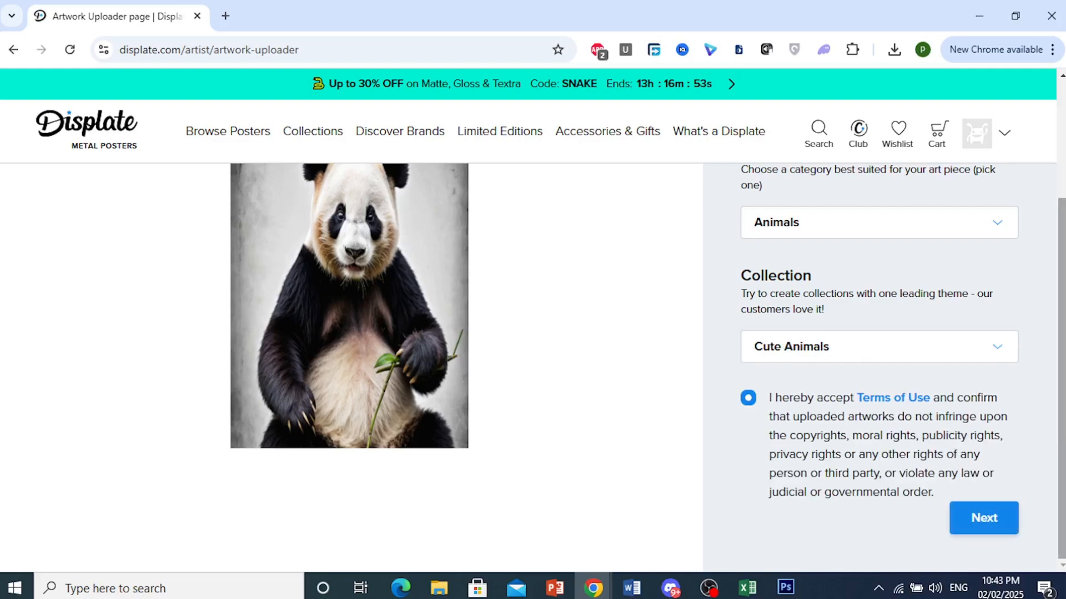
{"action": "left_click", "coordinate": [995, 511]}
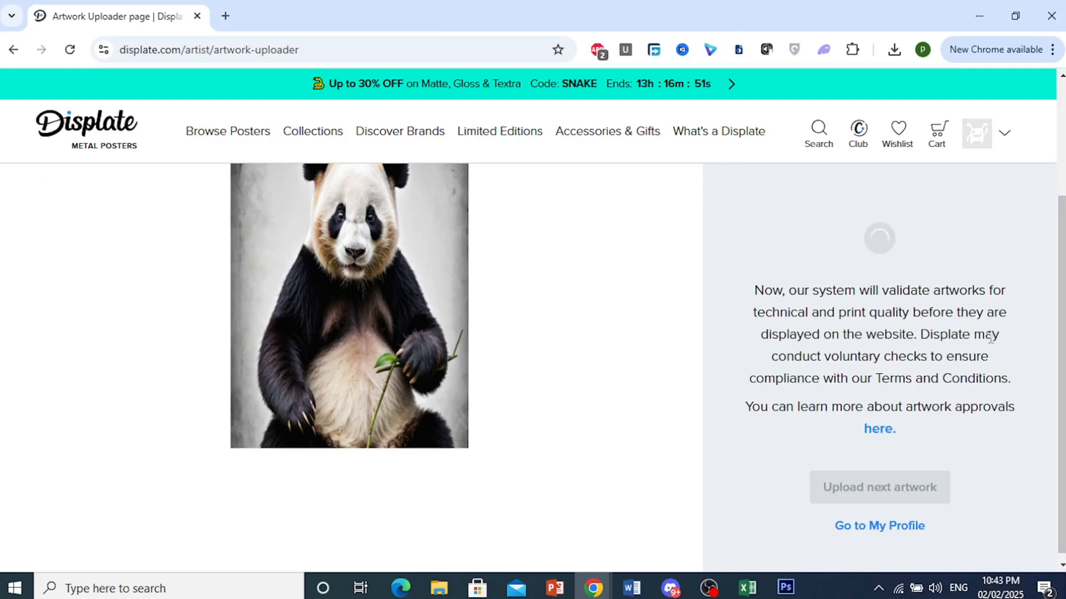
Go from the upload confirmation to the artist profile and examine its overview, including commission, profile-creation steps and upload guidelines
{"action": "scroll", "coordinate": [991, 337], "scroll_direction": "up", "scroll_amount": 1}
{"action": "left_click_drag", "start_coordinate": [1062, 228], "coordinate": [1040, 190]}
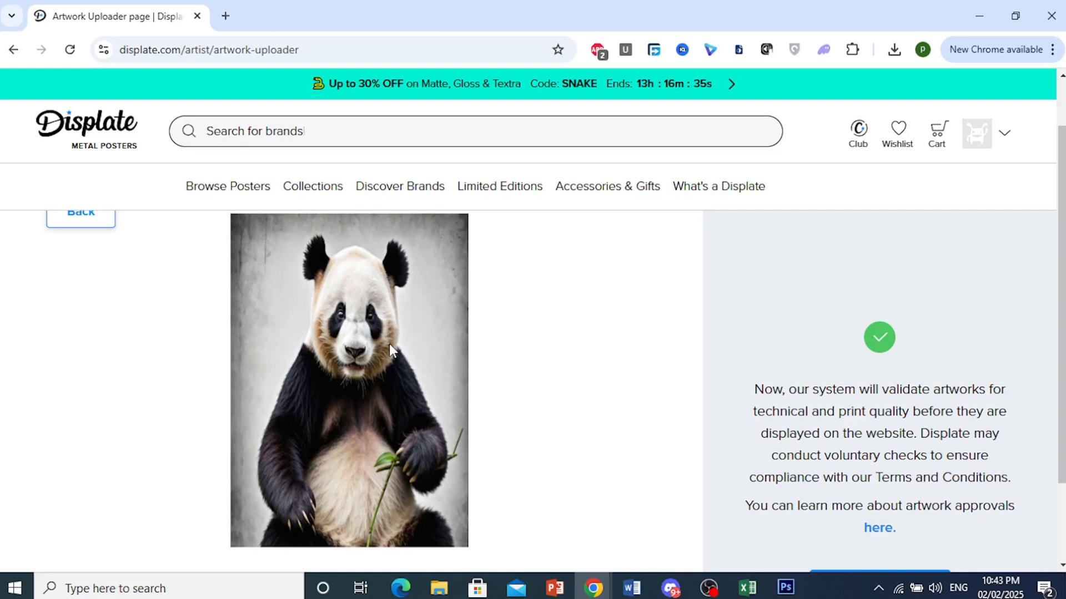
{"action": "scroll", "coordinate": [840, 456], "scroll_direction": "down", "scroll_amount": 2}
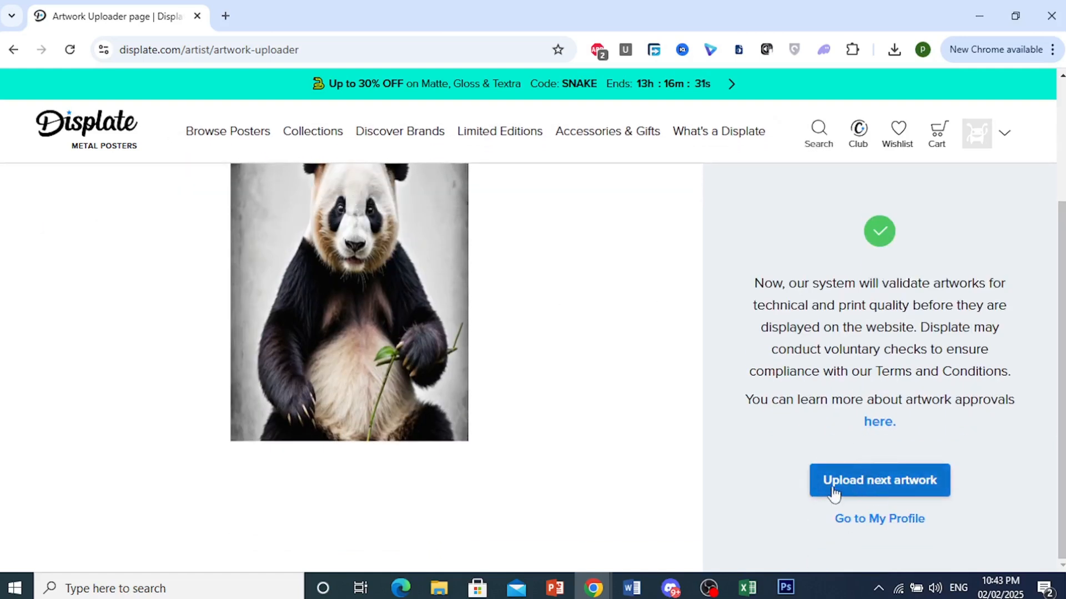
{"action": "left_click", "coordinate": [868, 524]}
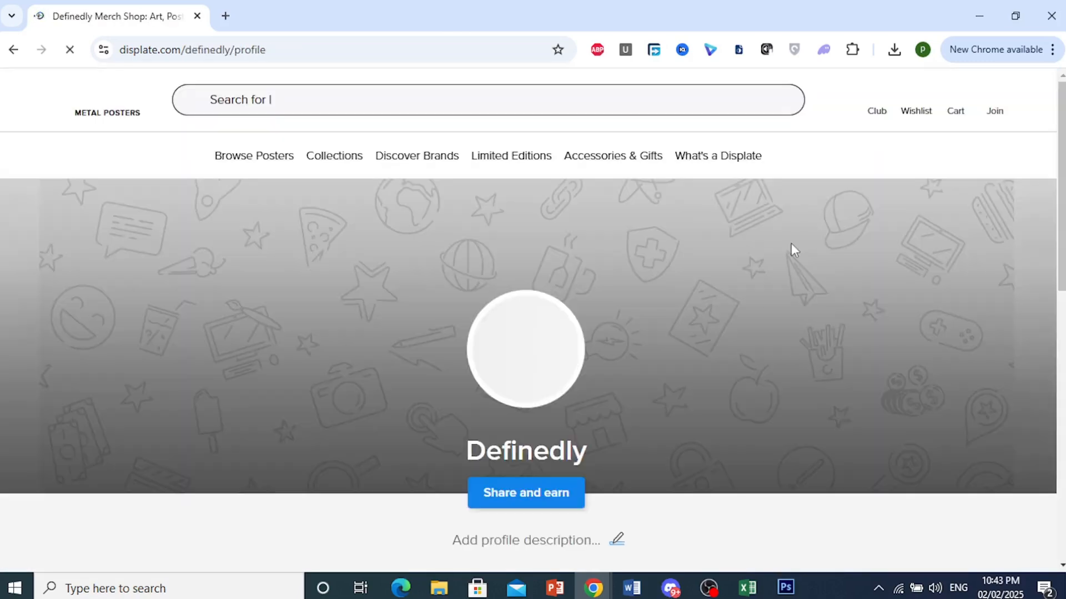
{"action": "scroll", "coordinate": [857, 331], "scroll_direction": "down", "scroll_amount": 5}
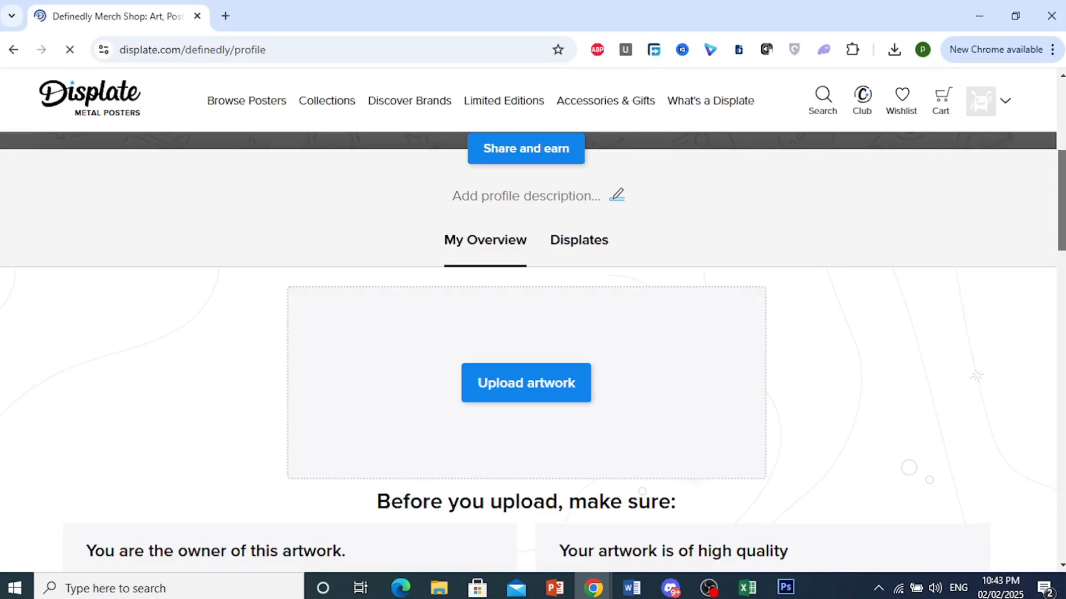
{"action": "left_click_drag", "start_coordinate": [1061, 201], "coordinate": [1061, 135]}
{"action": "scroll", "coordinate": [527, 352], "scroll_direction": "down", "scroll_amount": 15}
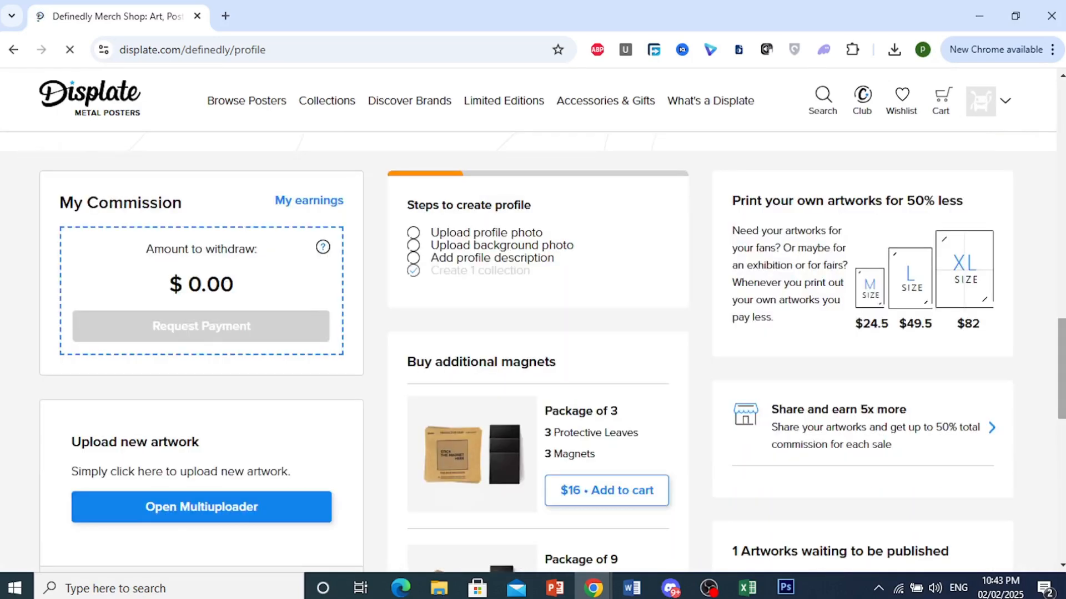
{"action": "scroll", "coordinate": [953, 265], "scroll_direction": "up", "scroll_amount": 15}
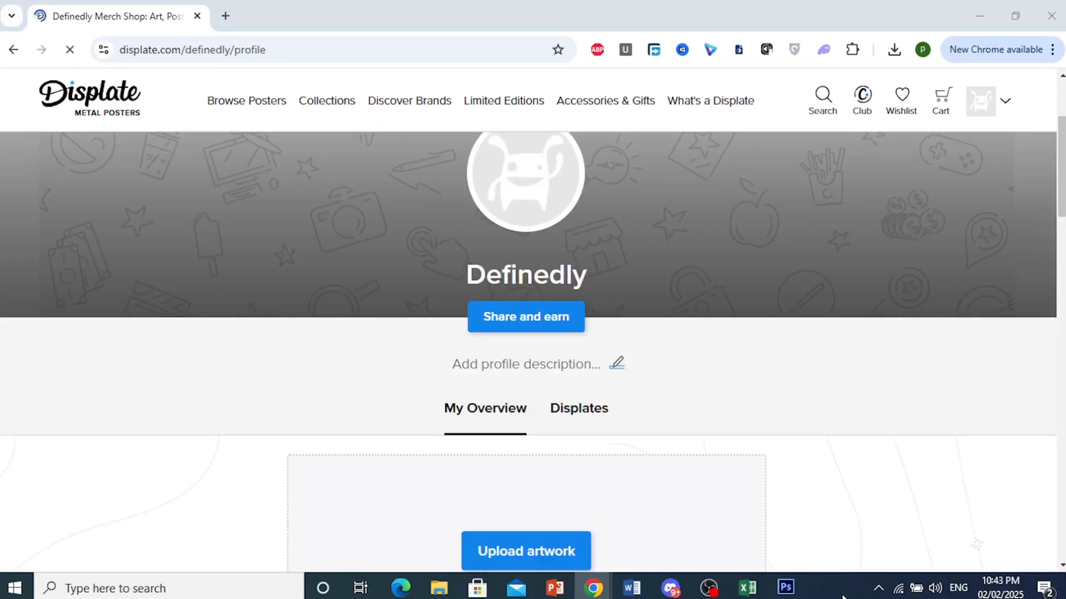
{"action": "scroll", "coordinate": [527, 344], "scroll_direction": "down", "scroll_amount": 7}
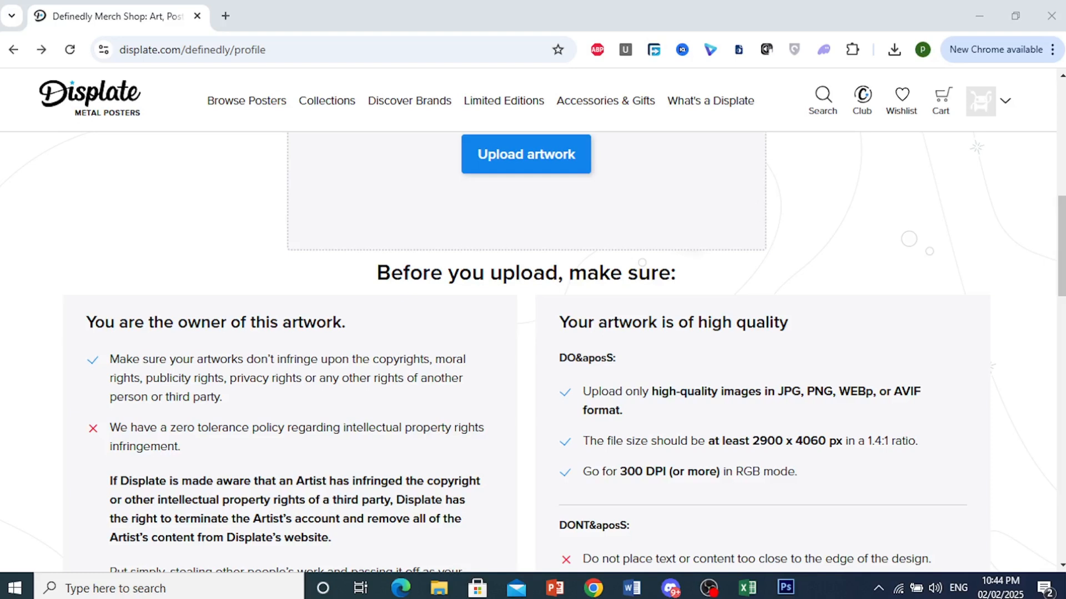